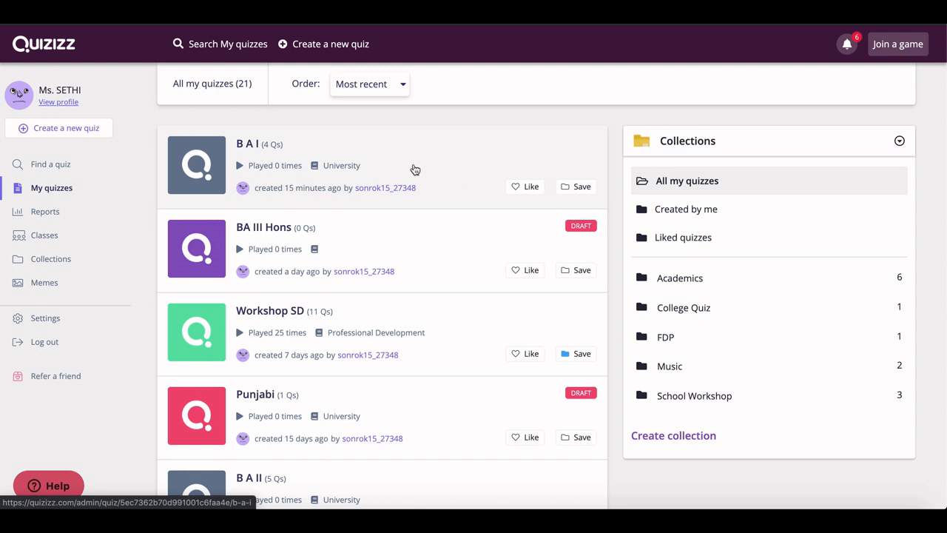
- Save the B A I quiz to the Academics collection
click(576, 187)
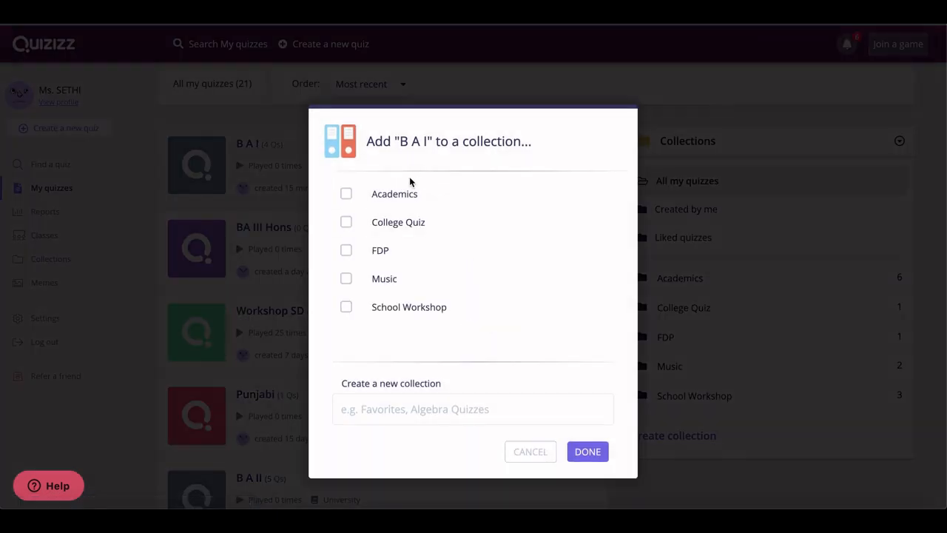
click(346, 194)
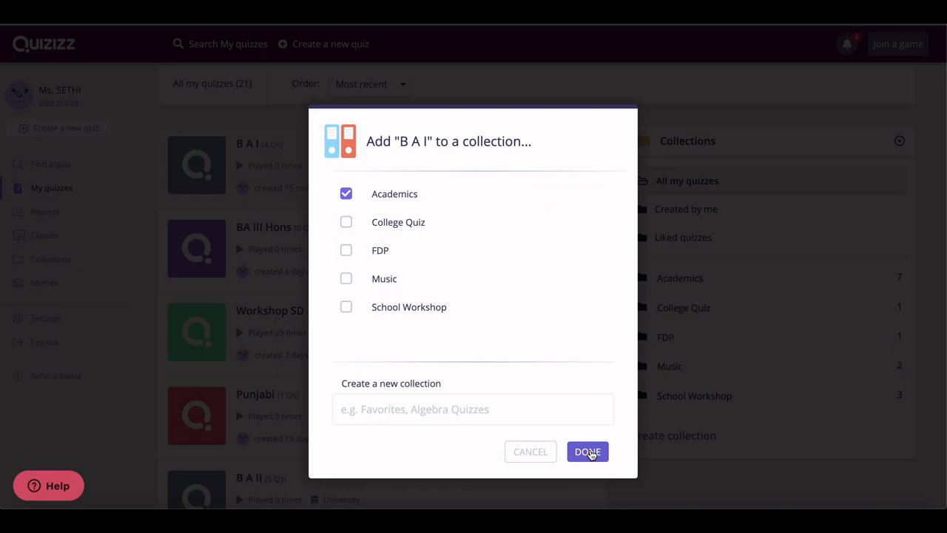
click(589, 452)
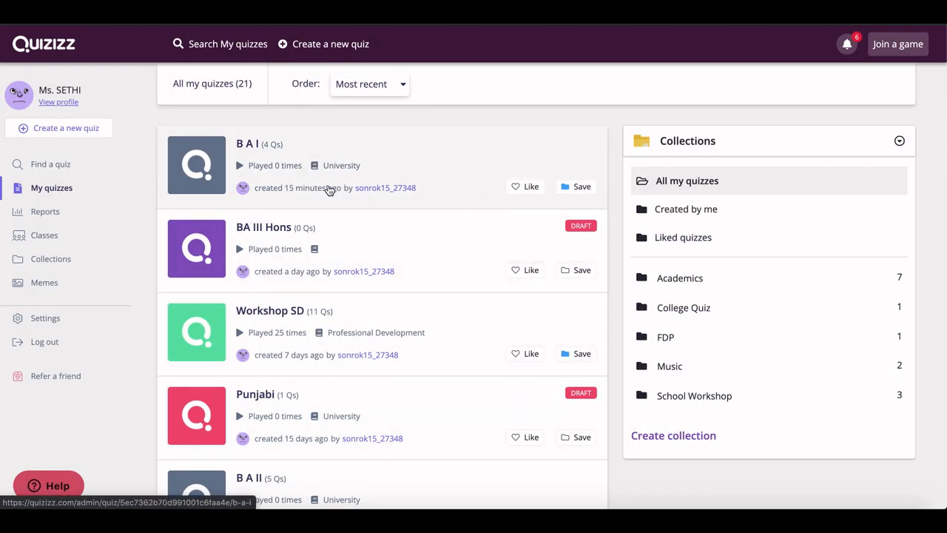
- Open the B A I quiz and check its options for sharing with an instructor
click(410, 177)
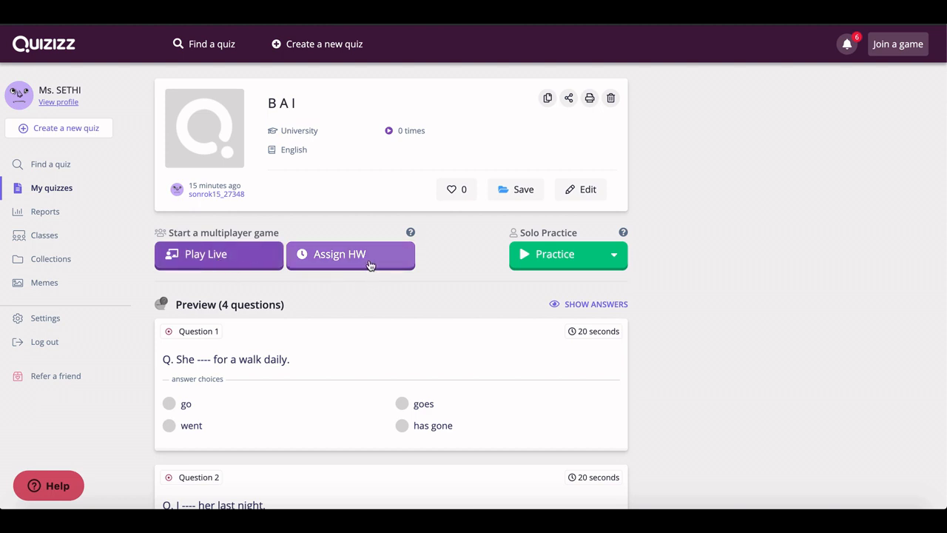
click(569, 99)
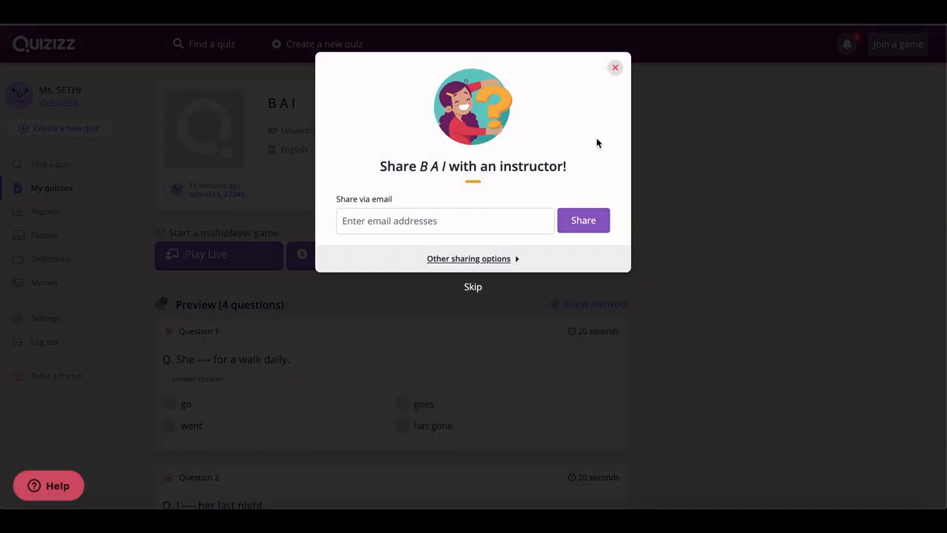
click(615, 68)
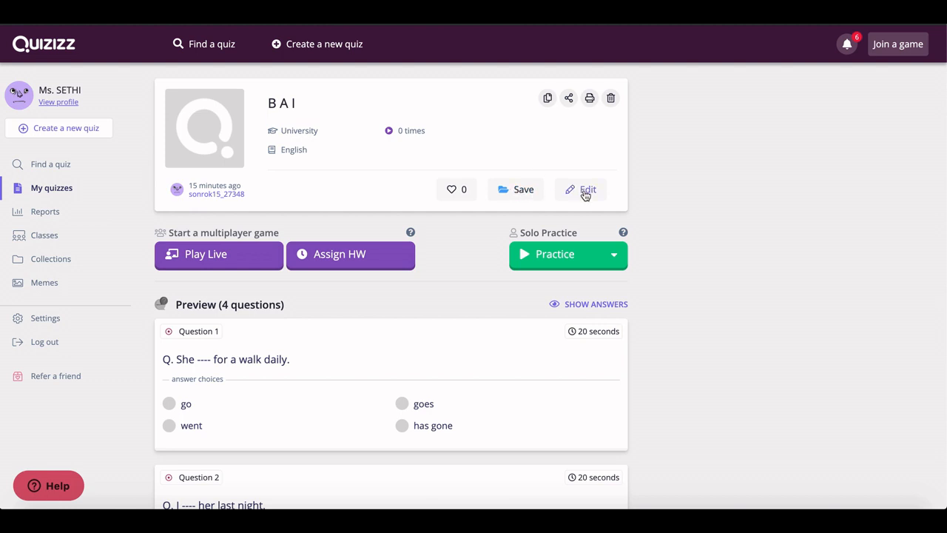
- Review the preview of the B A I quiz's questions and answer choices
scroll(513, 377, down, 3)
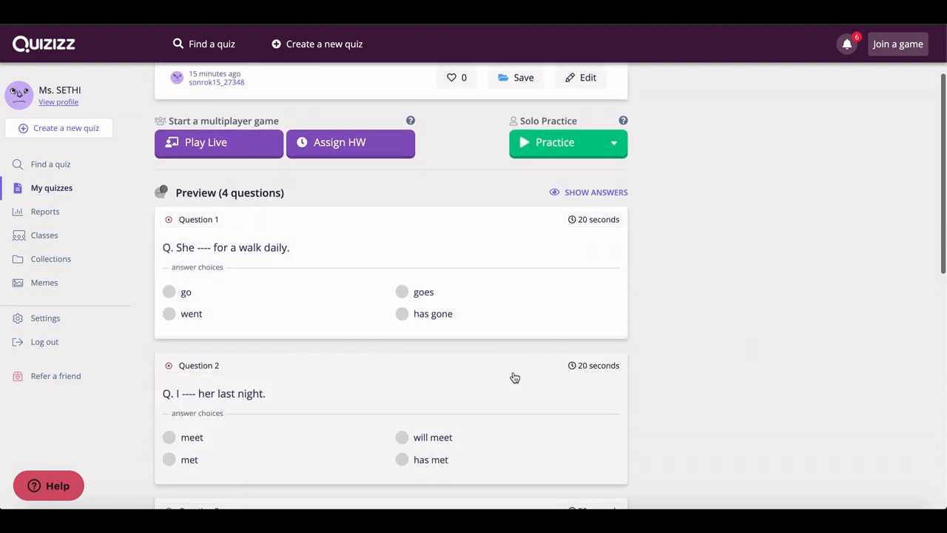
scroll(515, 378, down, 2)
scroll(515, 378, up, 4)
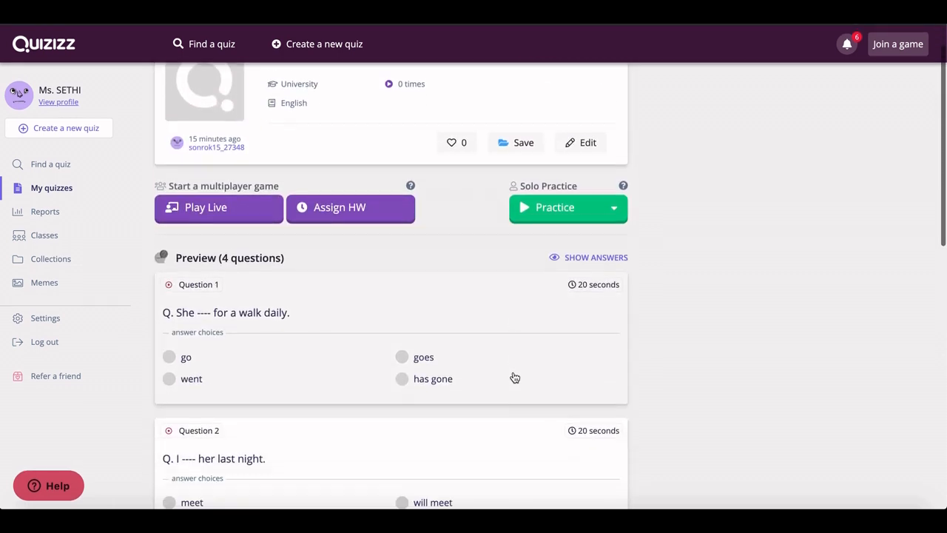
scroll(515, 378, down, 7)
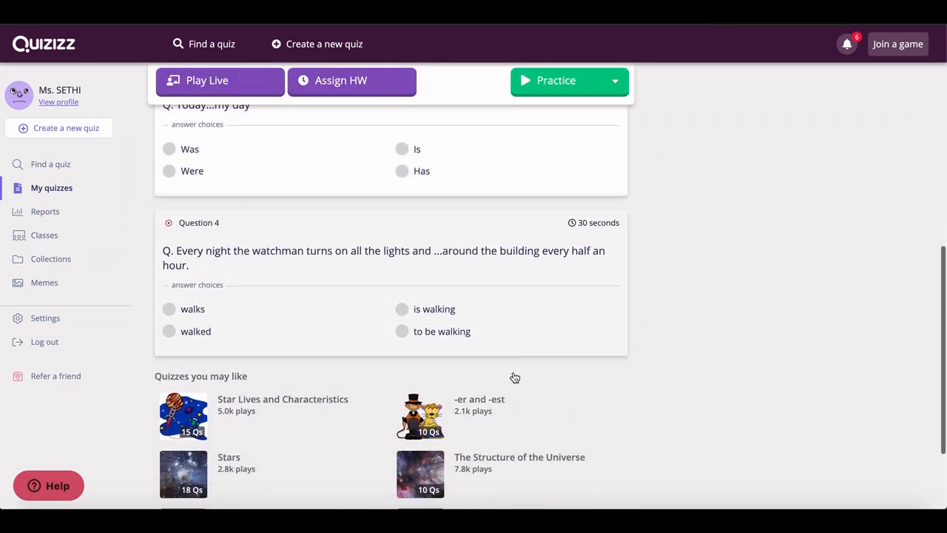
scroll(515, 378, up, 8)
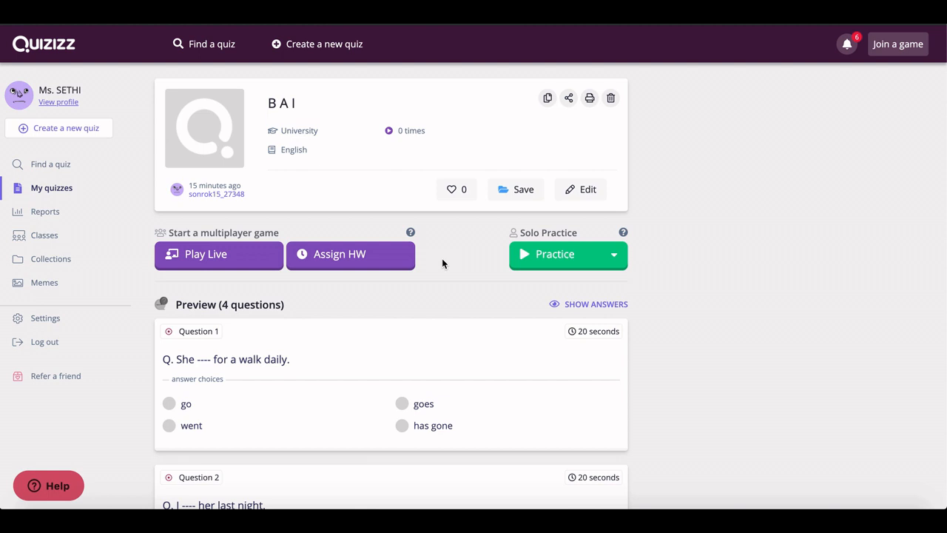
- Set up a live multiplayer game of the quiz in Classic mode and check the option for assigning it to a class
click(240, 263)
click(212, 258)
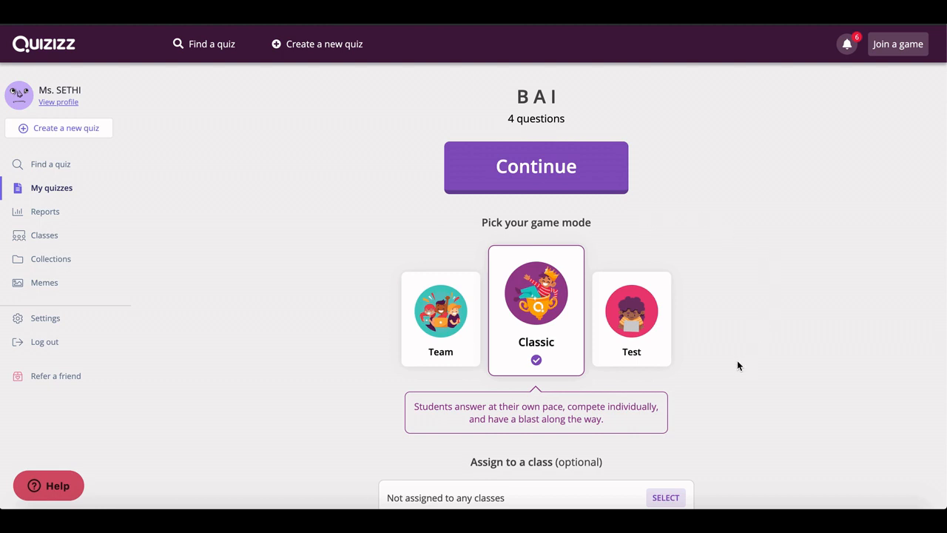
scroll(737, 362, down, 2)
scroll(737, 361, up, 2)
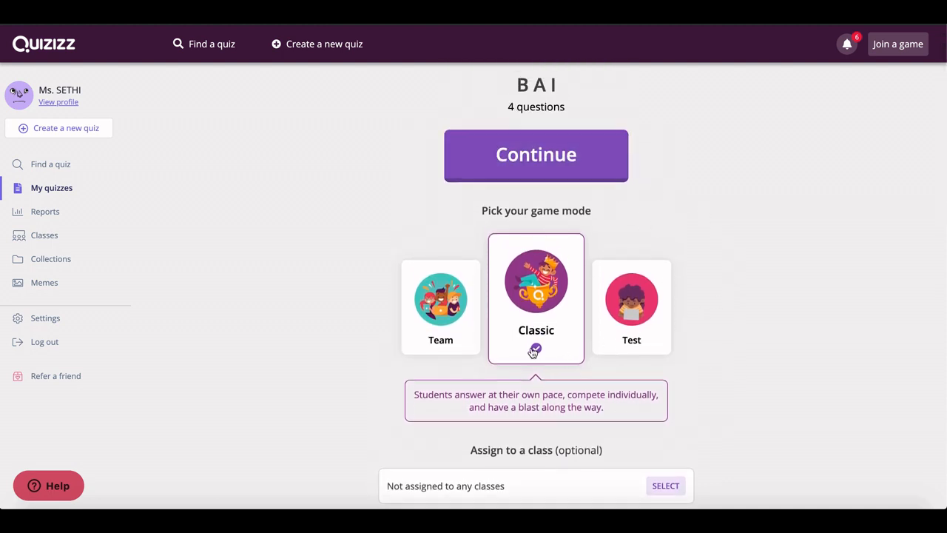
scroll(737, 370, down, 3)
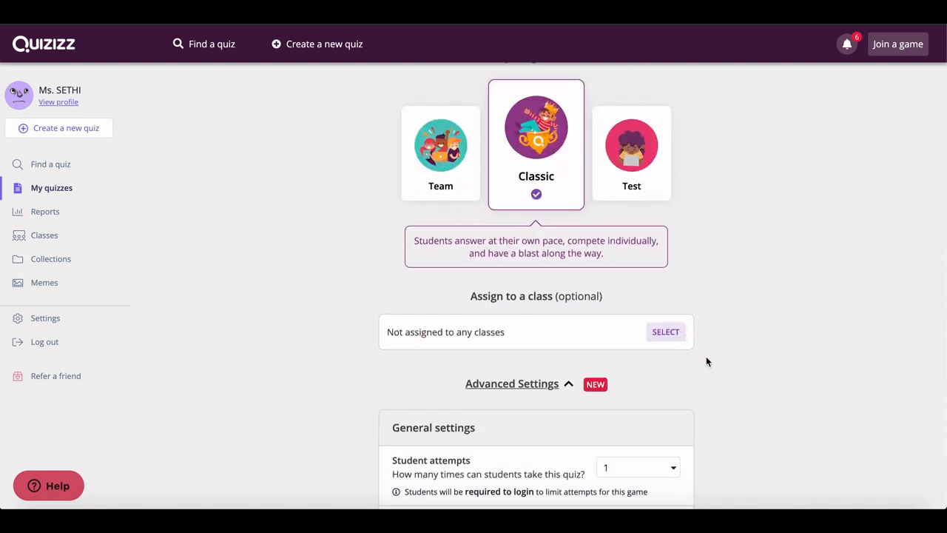
click(665, 333)
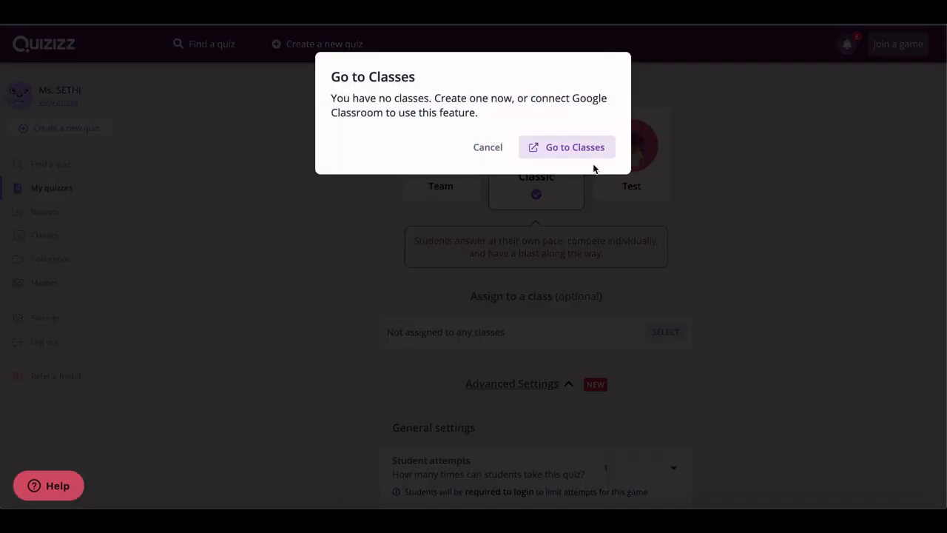
click(696, 214)
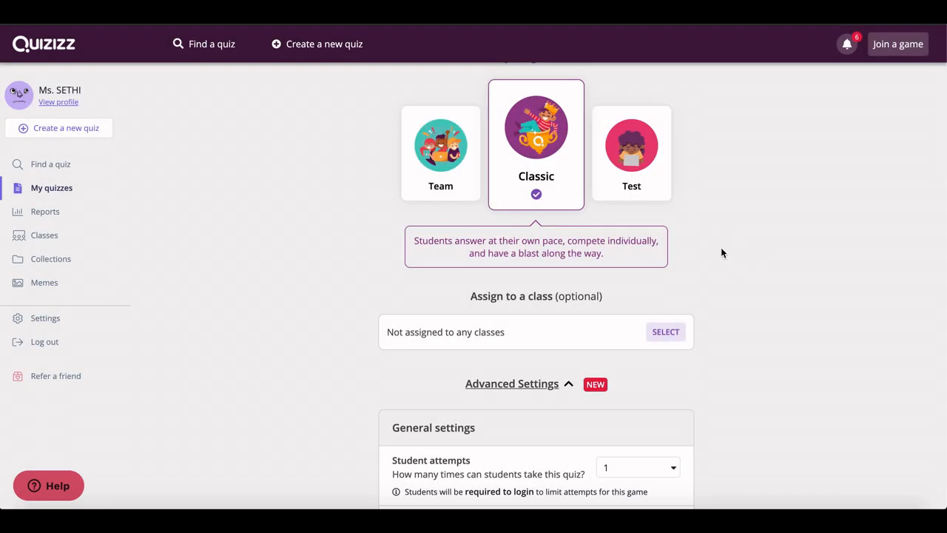
- Examine the general and gameplay settings of the live game, including student attempts, answer display, power-ups, timer and shuffling
scroll(722, 251, down, 5)
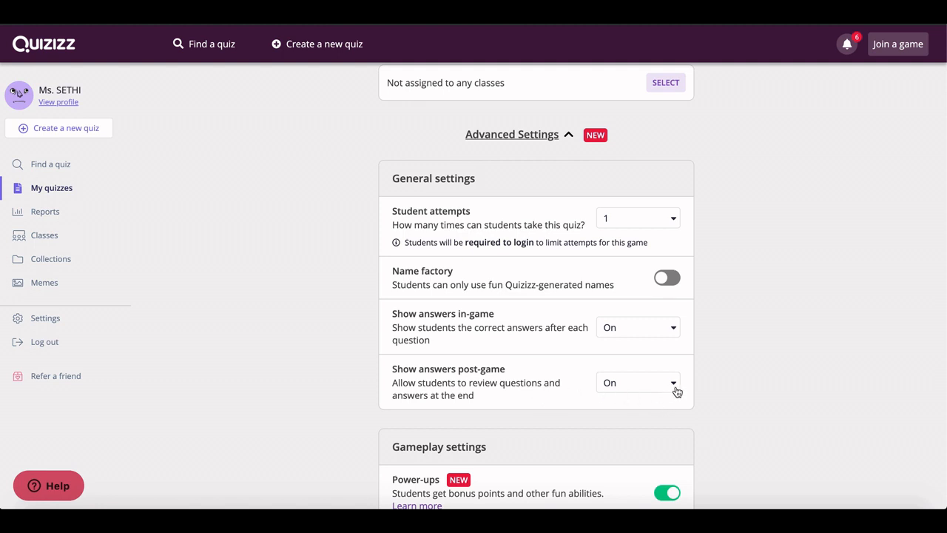
scroll(721, 393, down, 2)
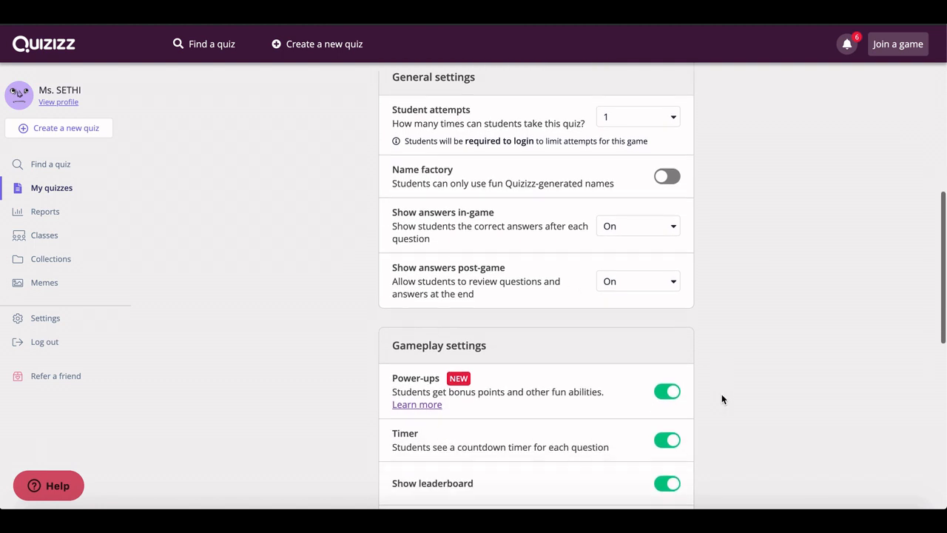
scroll(722, 399, down, 3)
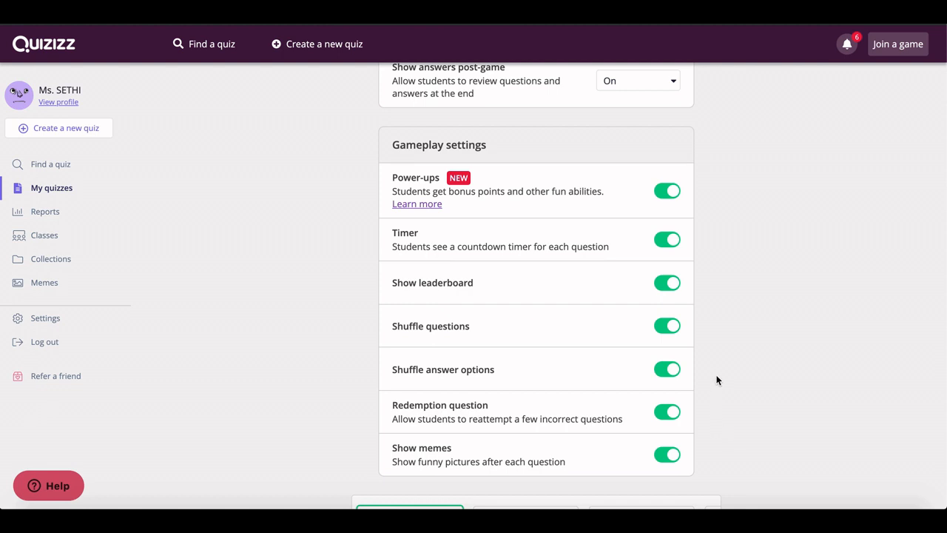
scroll(716, 380, up, 3)
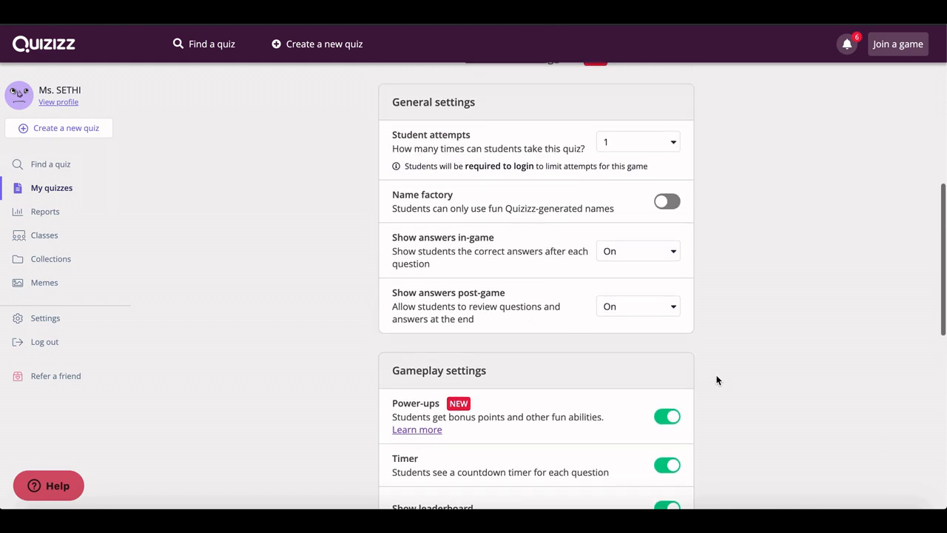
scroll(716, 379, up, 1)
scroll(716, 380, down, 1)
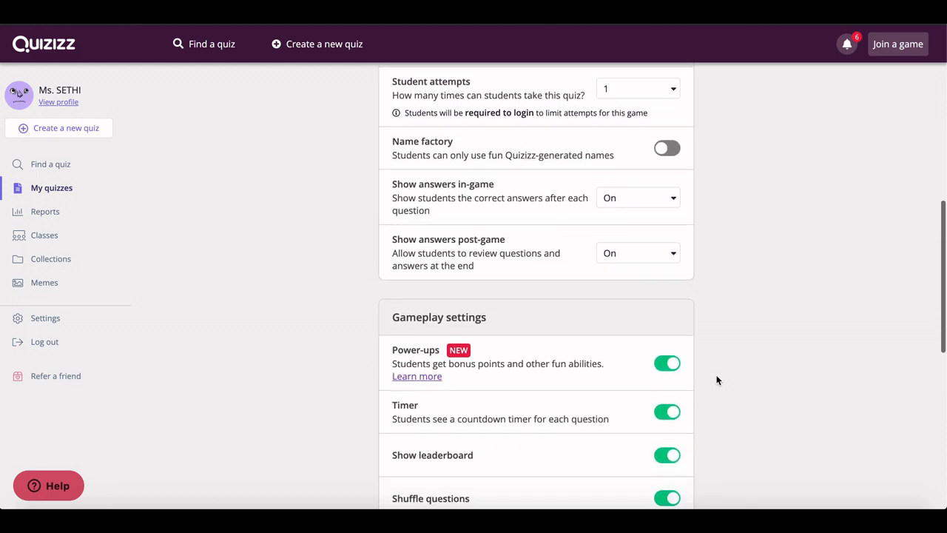
scroll(717, 380, up, 3)
scroll(716, 380, down, 4)
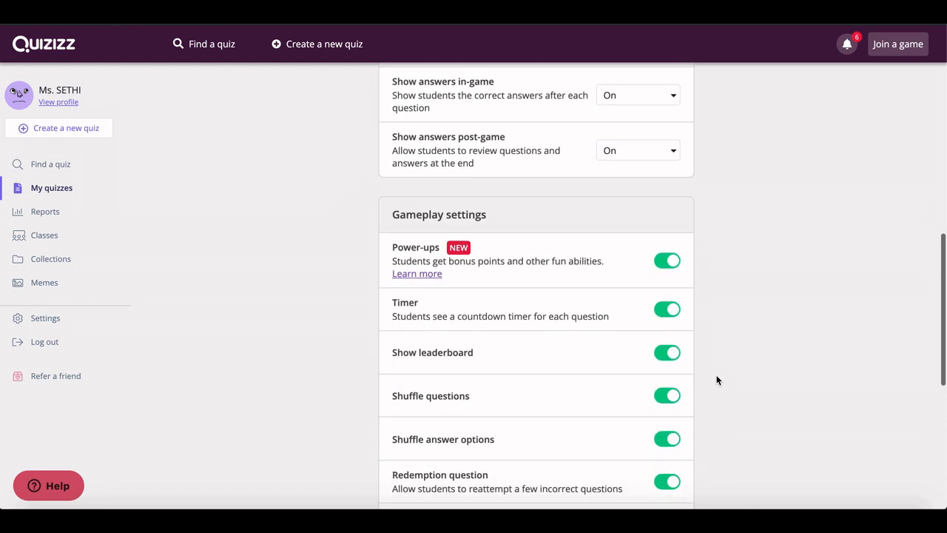
scroll(717, 380, down, 1)
scroll(716, 380, up, 1)
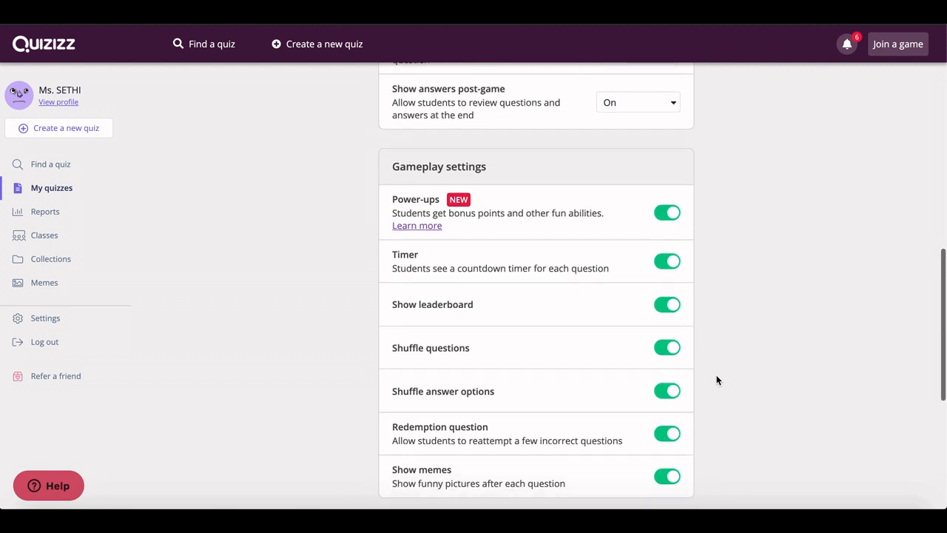
scroll(716, 379, down, 1)
scroll(717, 379, up, 1)
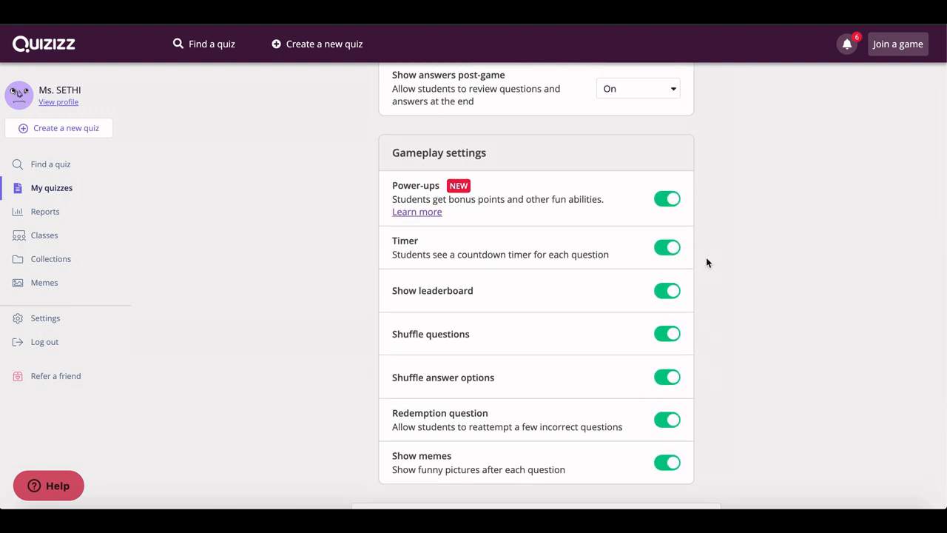
- Toggle the Timer setting and continue to the lobby of the live Classic game
click(666, 250)
scroll(713, 230, up, 5)
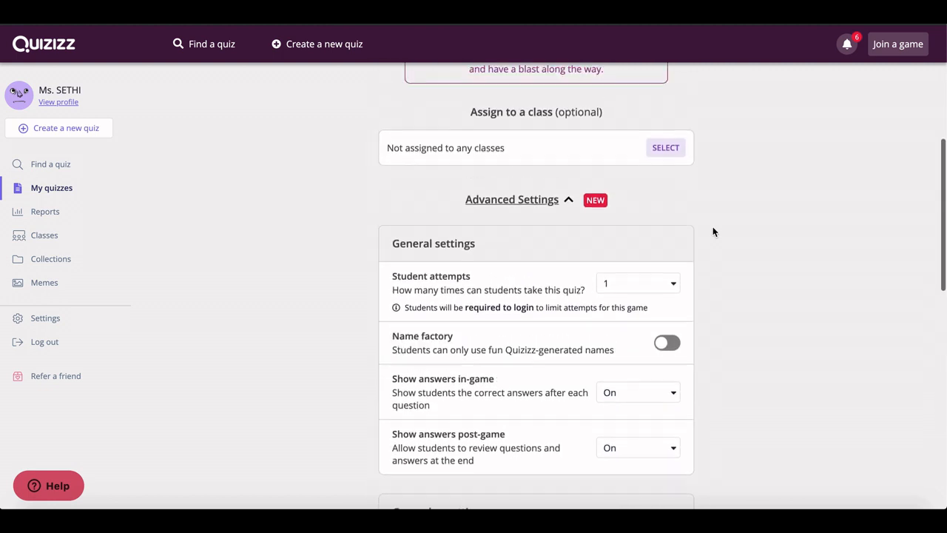
scroll(712, 231, up, 2)
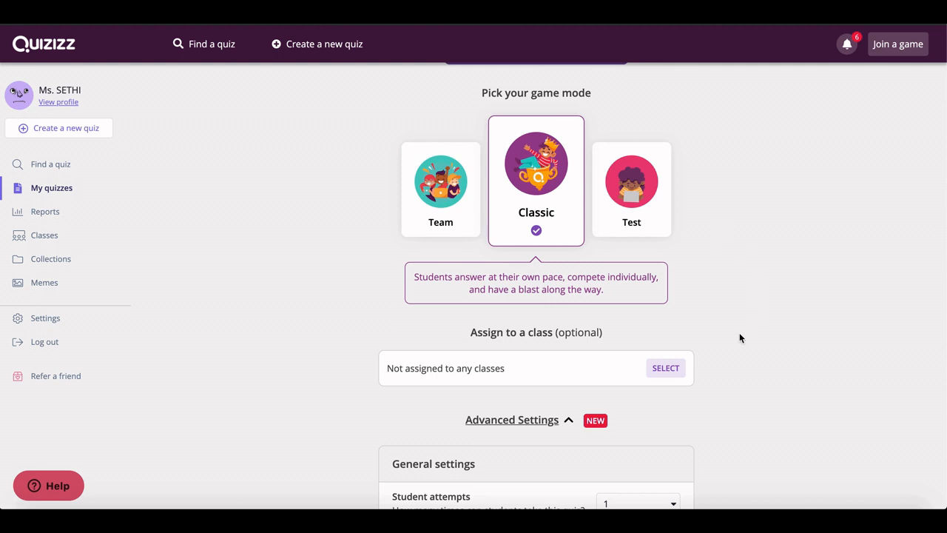
scroll(740, 338, up, 2)
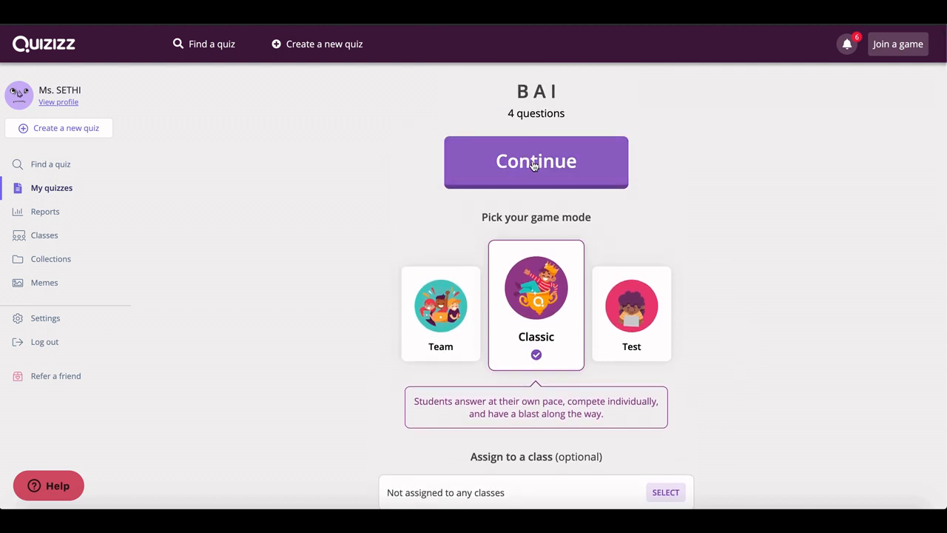
click(532, 163)
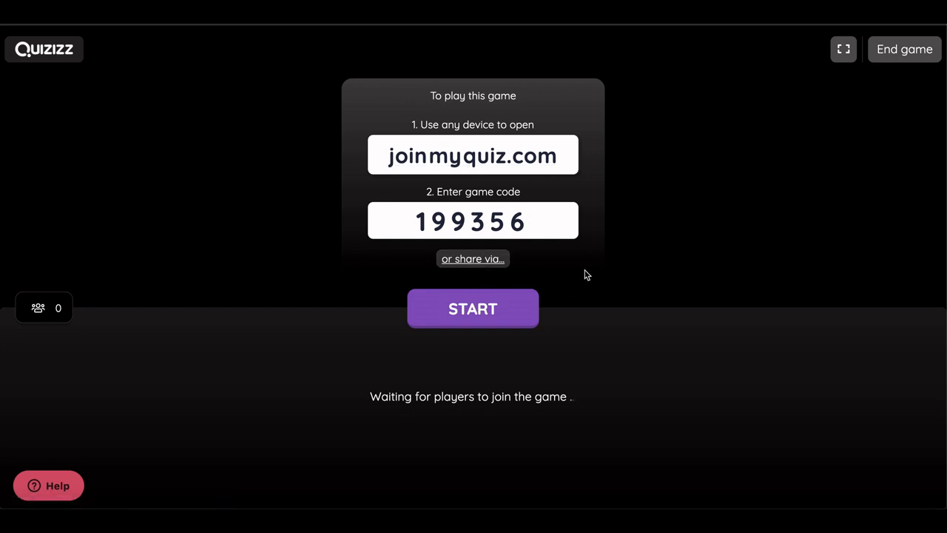
- Check the link sharing options for the live game, close them and end the game
click(474, 260)
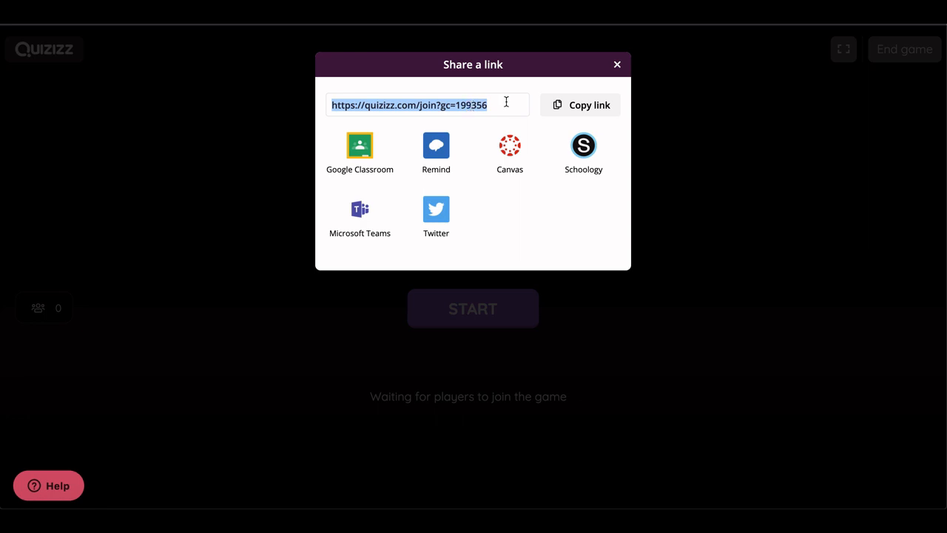
click(617, 67)
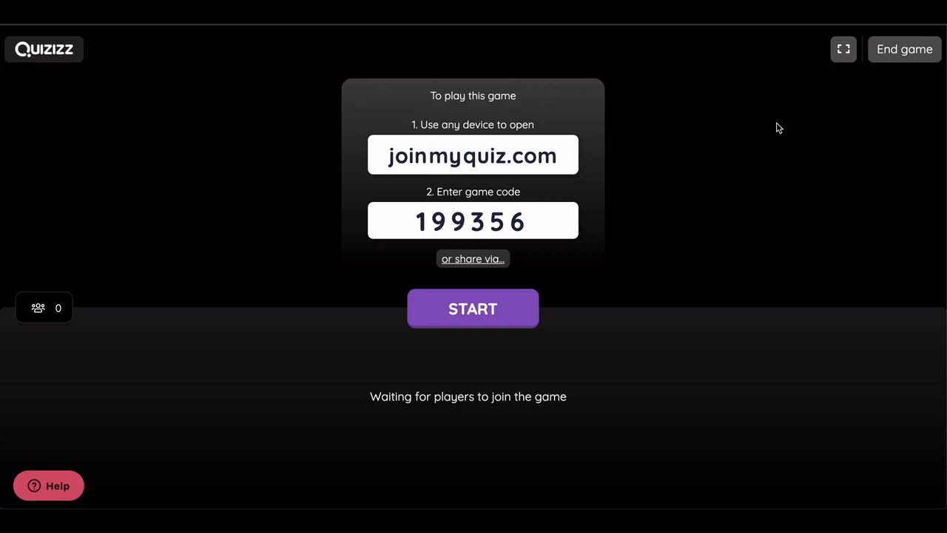
click(893, 57)
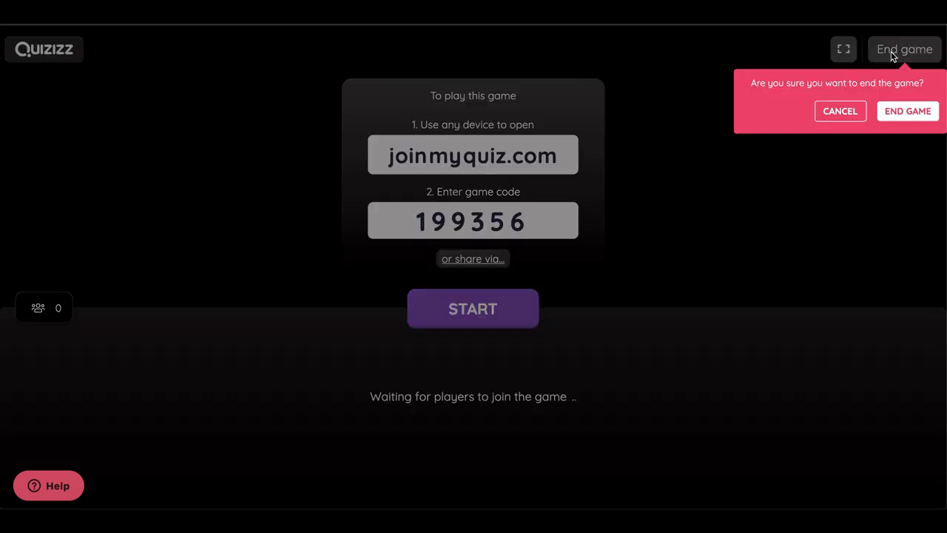
click(898, 114)
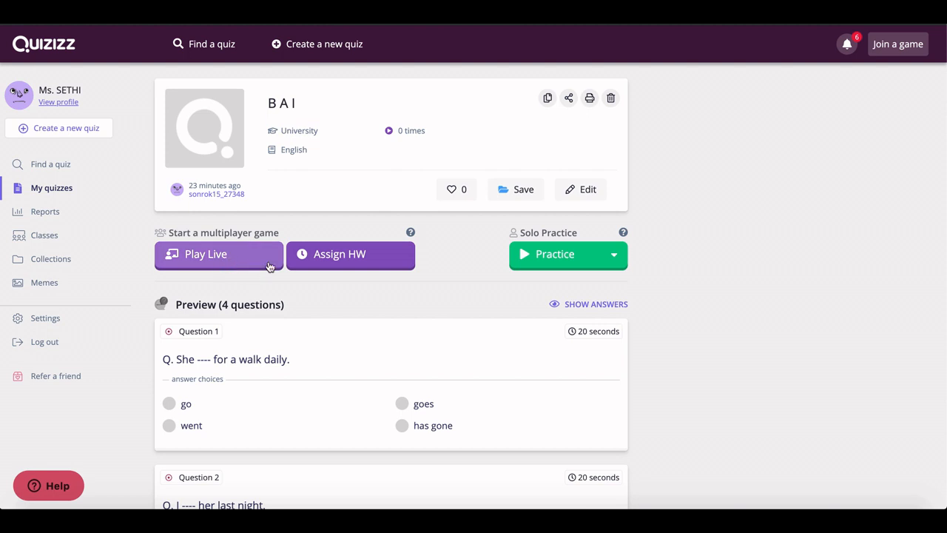
- Set up the quiz as homework and check the available deadline dates, keeping May 23rd
click(346, 254)
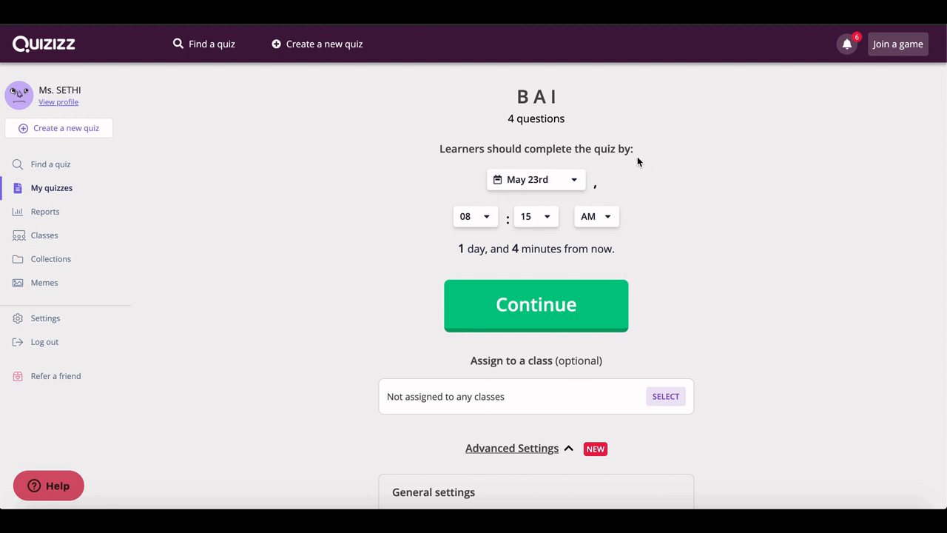
scroll(655, 163, down, 1)
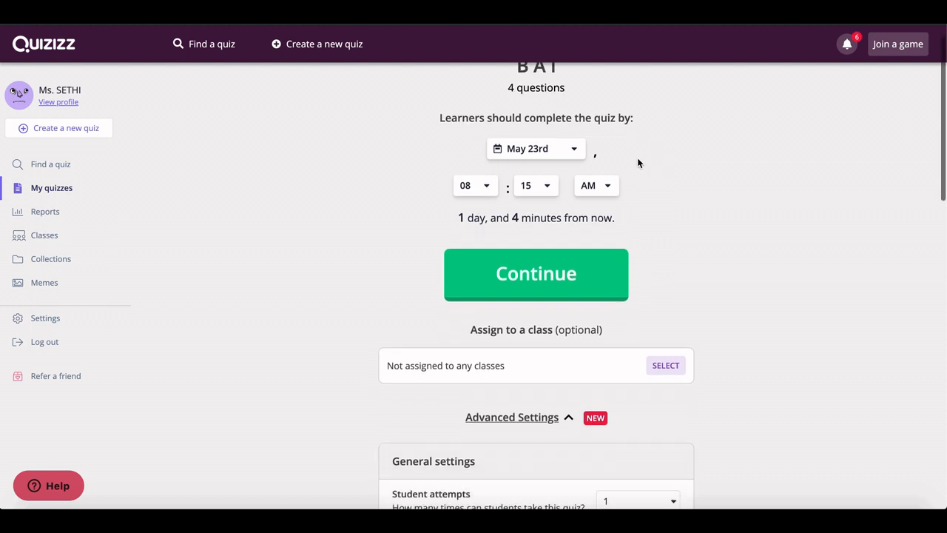
click(575, 151)
click(574, 151)
click(575, 151)
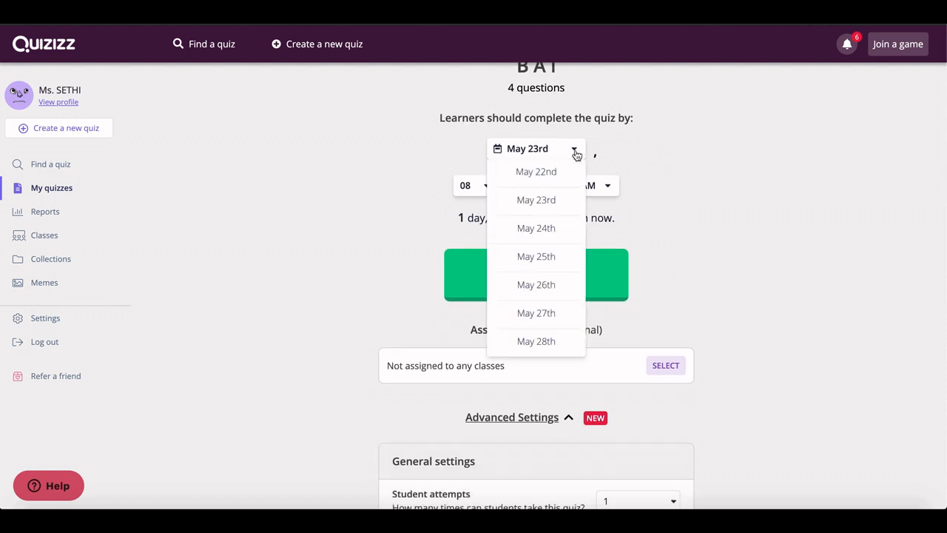
click(575, 151)
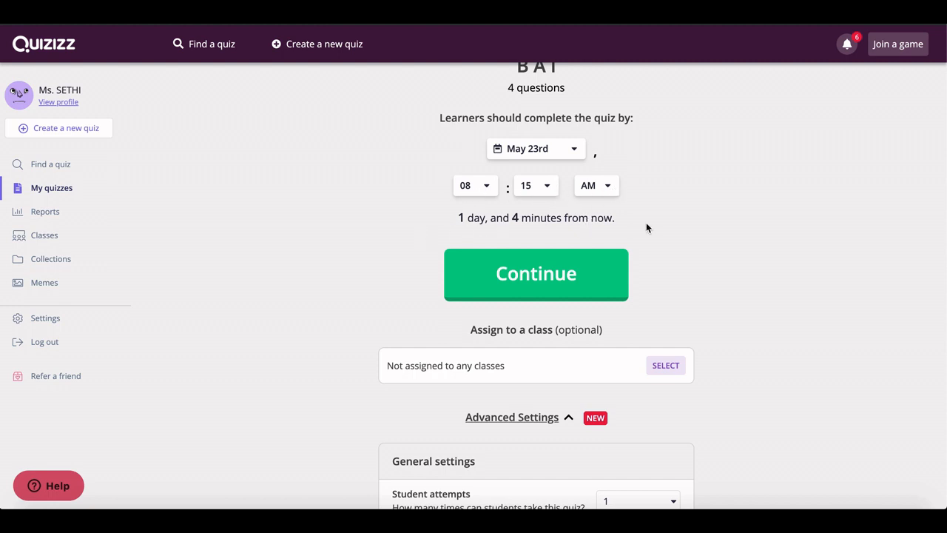
- Create the homework assignment with the deadline May 23rd, 08:15 AM, and copy its participant link
click(541, 274)
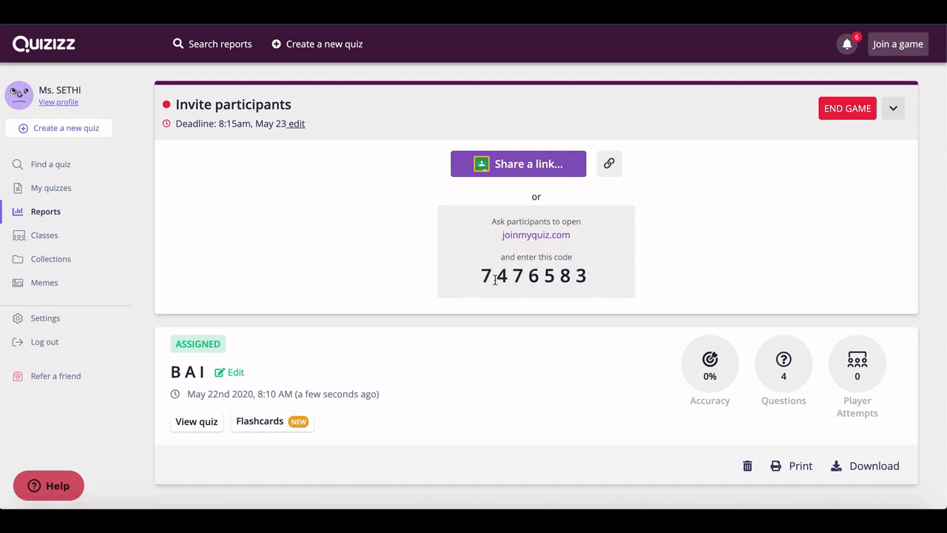
click(608, 167)
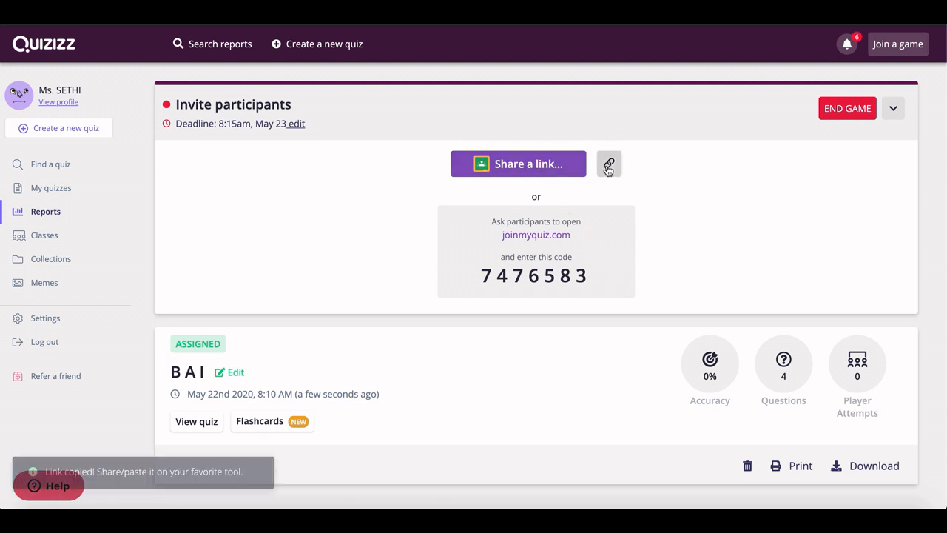